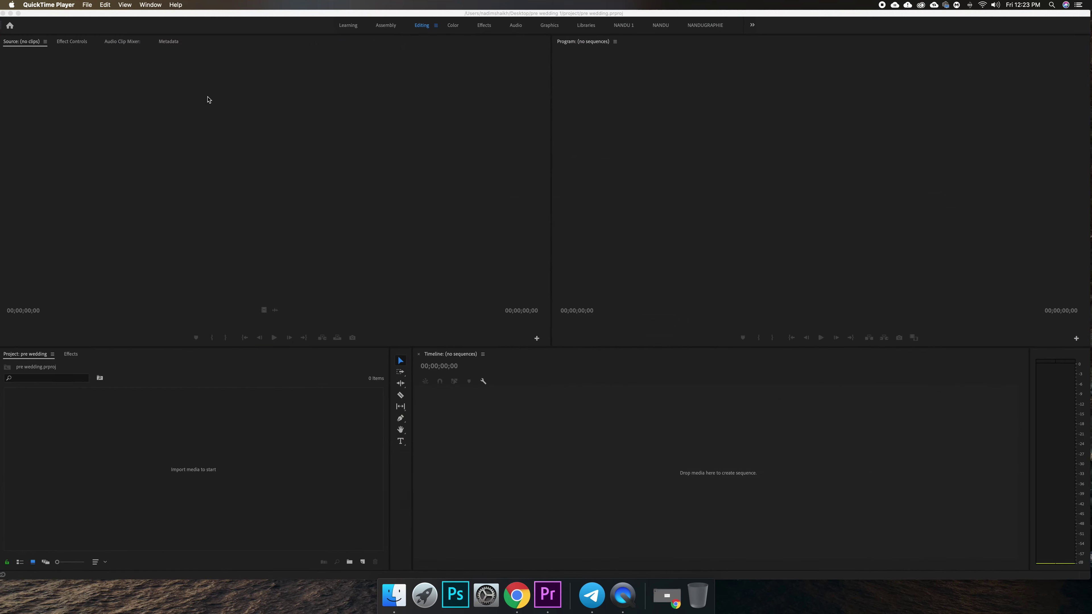
Import the six MOV clips from the Videos folder into the project bin.
{"action": "double_click", "coordinate": [325, 434]}
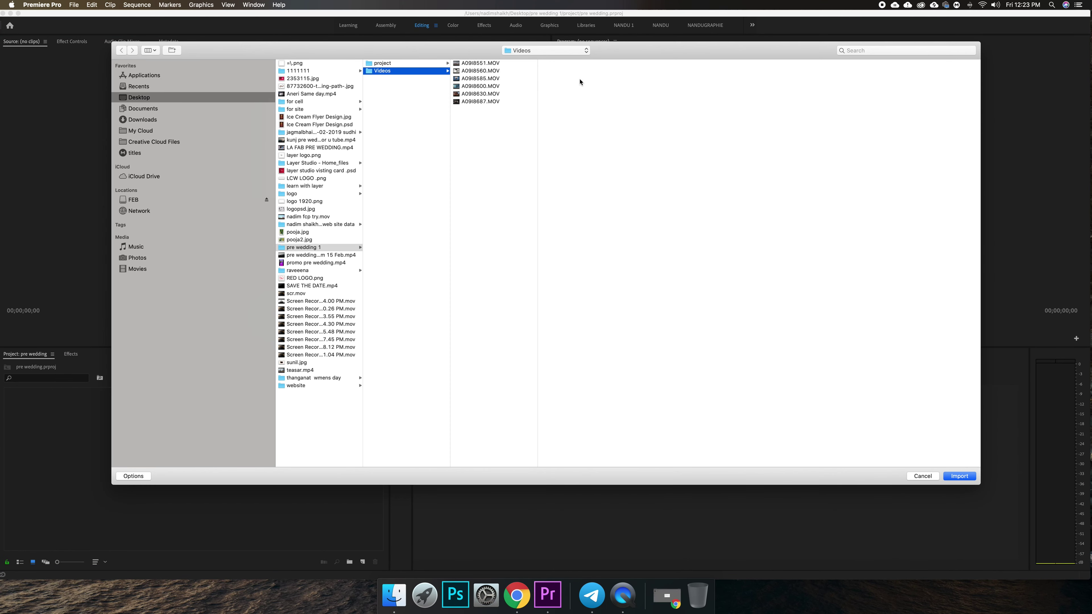
{"action": "left_click_drag", "start_coordinate": [477, 108], "coordinate": [464, 46]}
{"action": "left_click", "coordinate": [959, 476]}
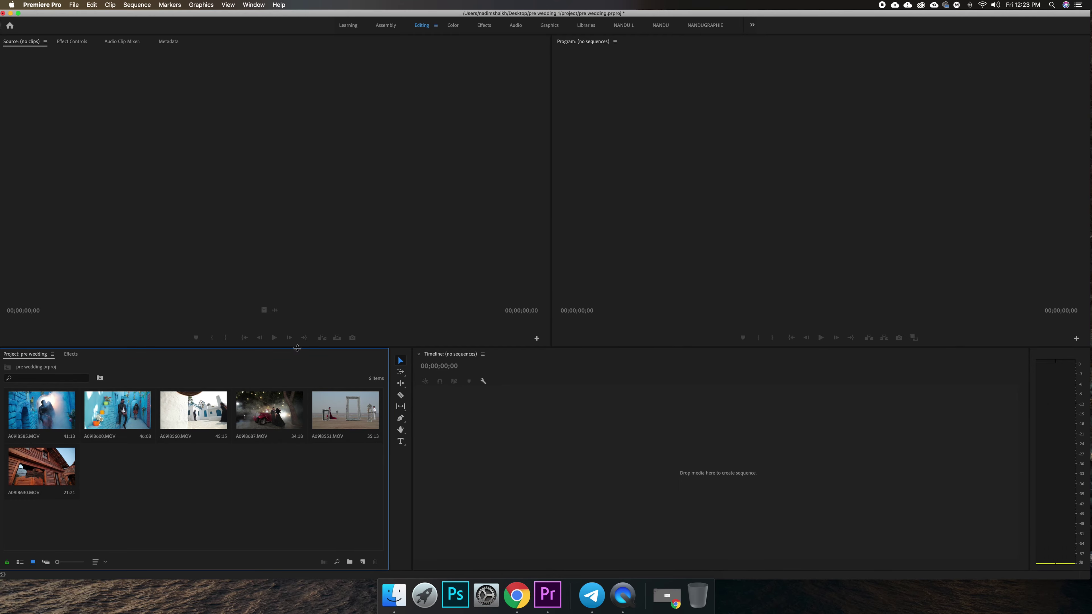
Build sequence A098630 from all six clips, scrub through it, and quit Premiere Pro.
{"action": "key", "text": "super+a"}
{"action": "left_click_drag", "start_coordinate": [345, 413], "coordinate": [843, 465]}
{"action": "mouse_move", "coordinate": [562, 374]}
{"action": "left_mouse_down"}
{"action": "mouse_move", "coordinate": [691, 381]}
{"action": "mouse_move", "coordinate": [572, 410]}
{"action": "left_mouse_up"}
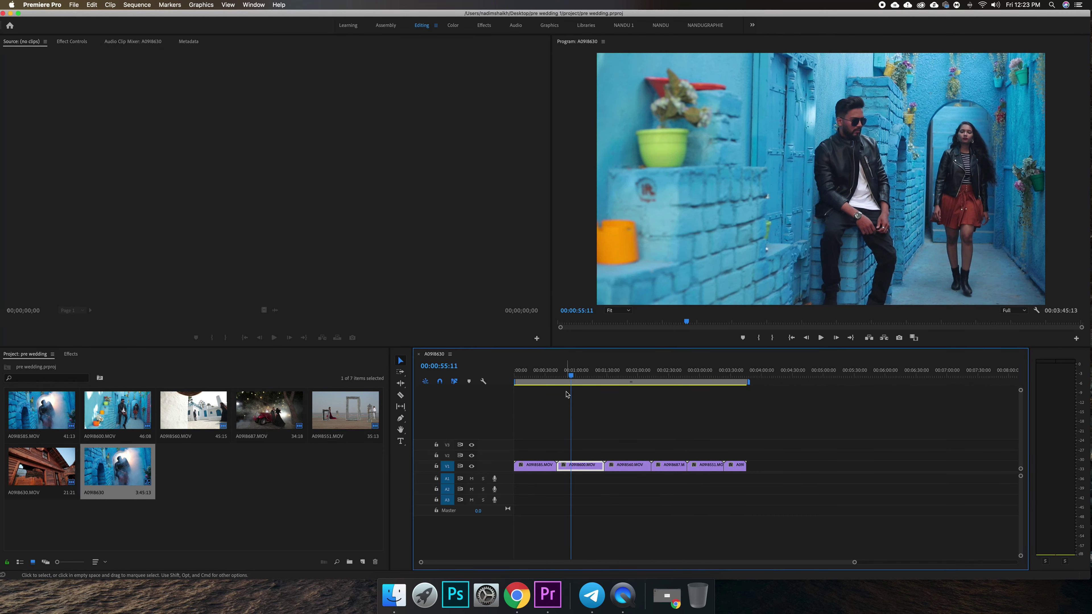
{"action": "left_click_drag", "start_coordinate": [567, 375], "coordinate": [562, 379]}
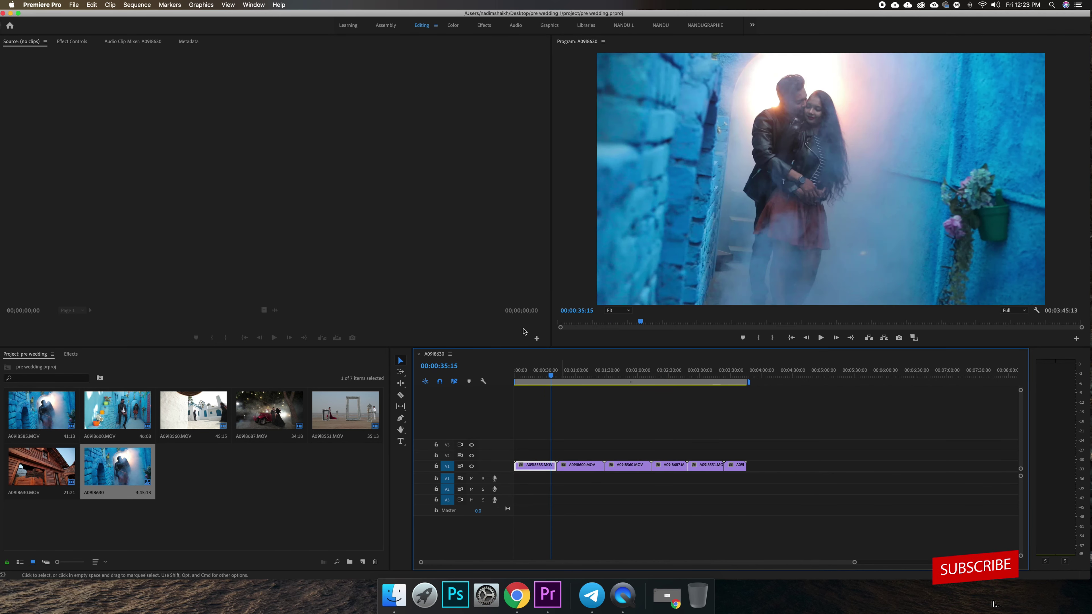
{"action": "left_click", "coordinate": [42, 5]}
{"action": "left_click", "coordinate": [84, 105]}
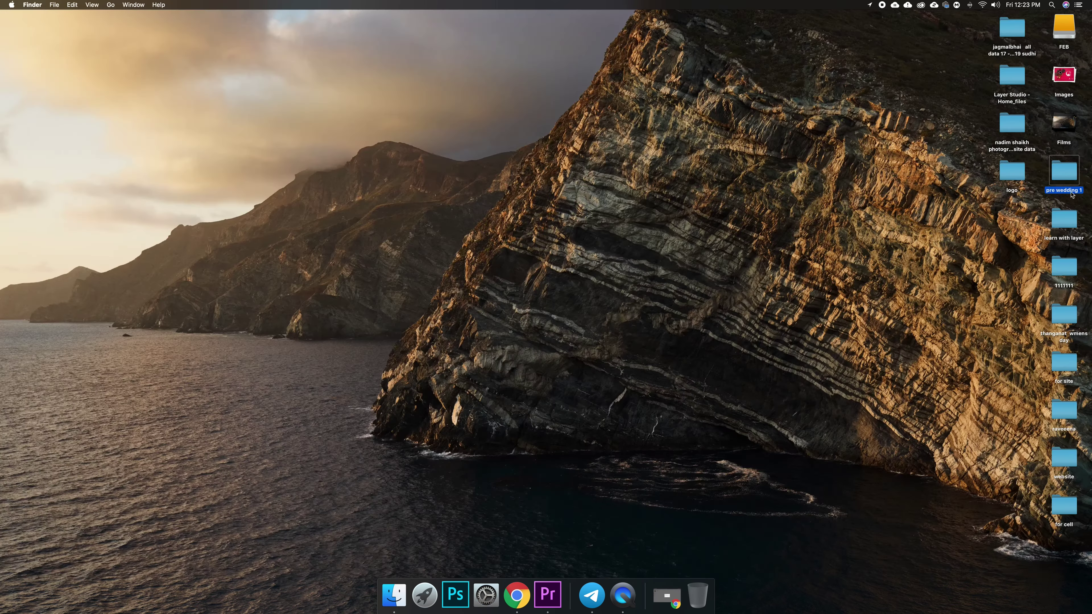
Reopen pre wedding.prproj from the pre wedding 1 project folder, check playback, then quit Premiere Pro.
{"action": "double_click", "coordinate": [1063, 172]}
{"action": "double_click", "coordinate": [320, 142]}
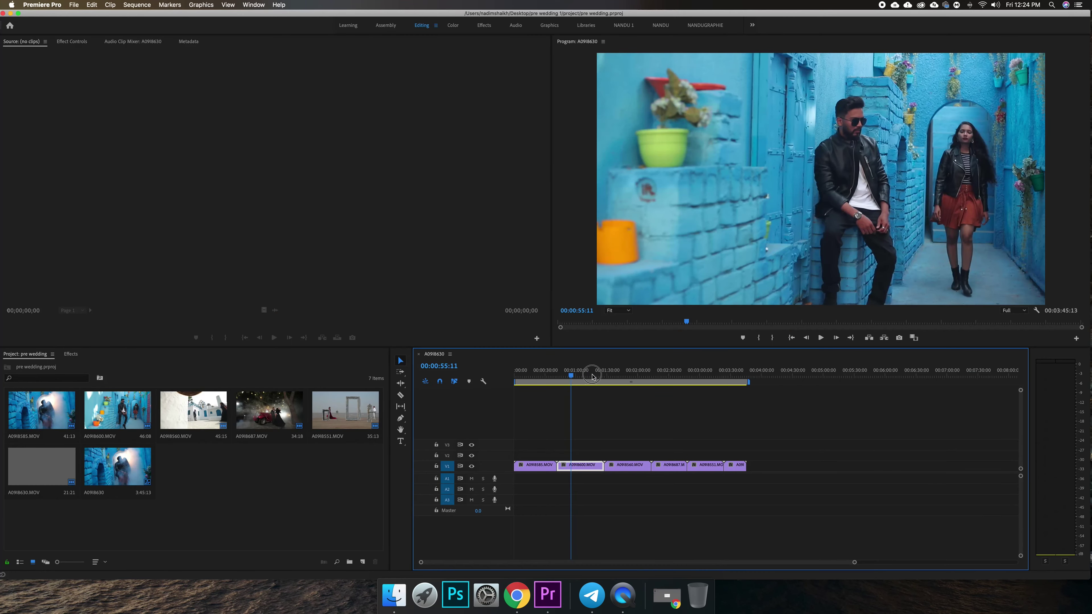
{"action": "mouse_move", "coordinate": [594, 381]}
{"action": "left_mouse_down"}
{"action": "mouse_move", "coordinate": [719, 387]}
{"action": "mouse_move", "coordinate": [695, 402]}
{"action": "left_mouse_up"}
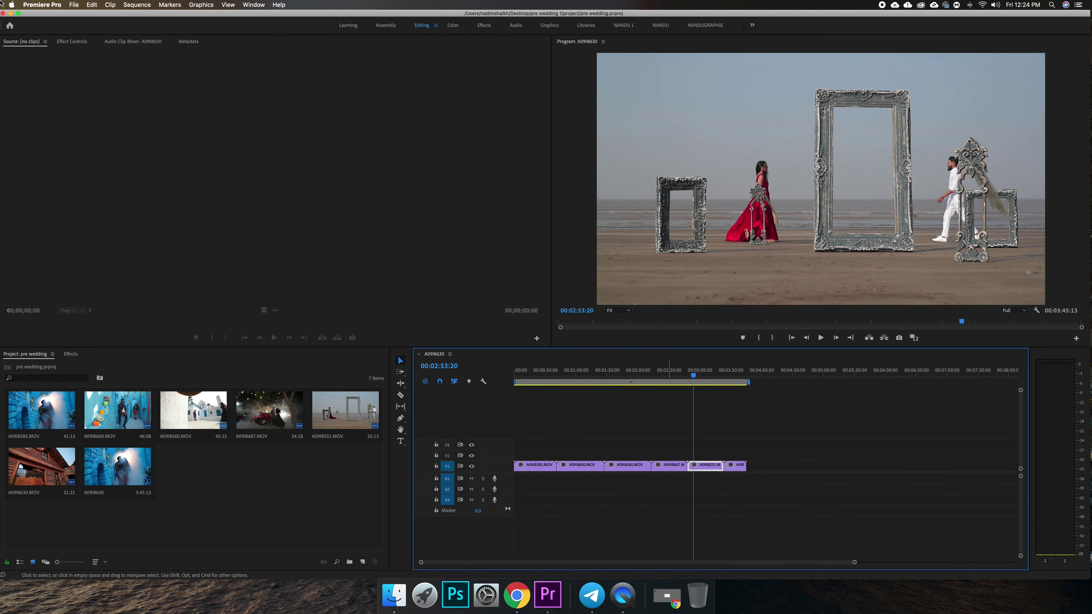
{"action": "left_click", "coordinate": [43, 5]}
{"action": "left_click", "coordinate": [99, 108]}
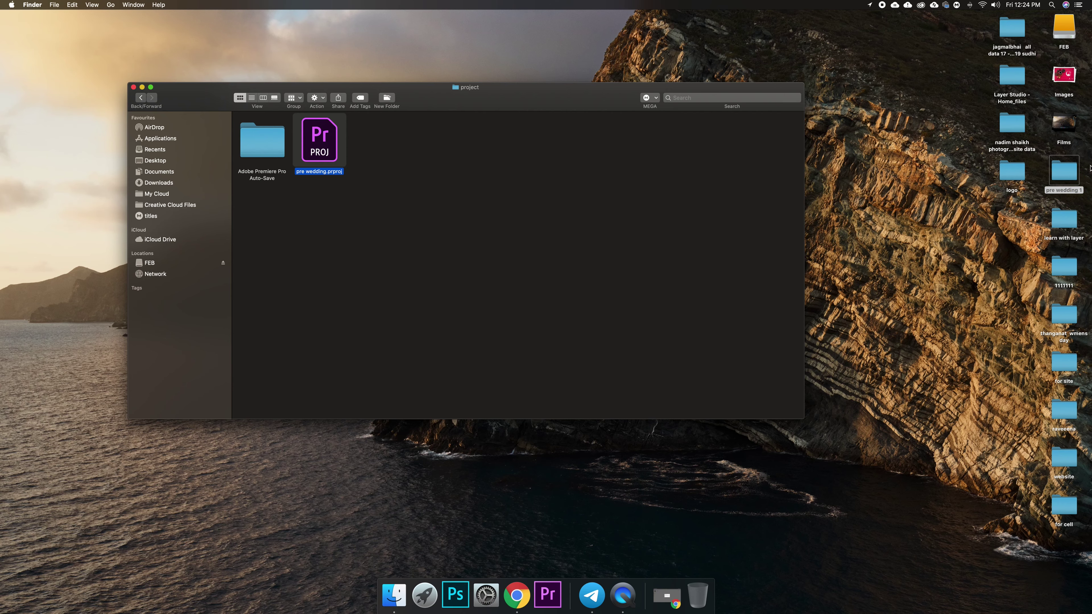
Rename the Videos folder in pre wedding 1 to Videos123, then reopen pre wedding.prproj.
{"action": "left_click", "coordinate": [133, 87]}
{"action": "double_click", "coordinate": [1064, 172]}
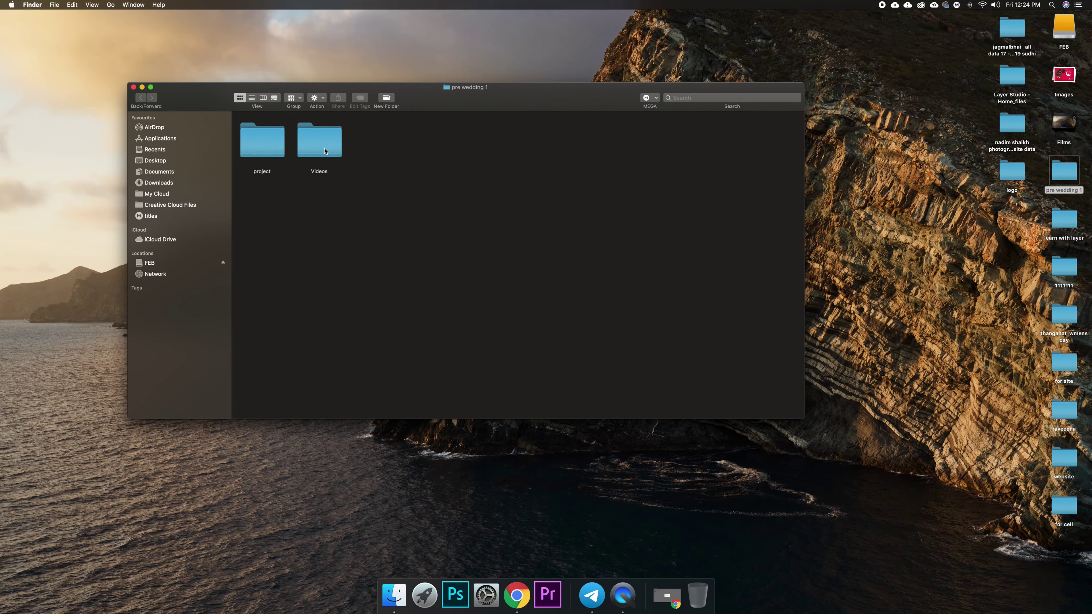
{"action": "left_click", "coordinate": [325, 151]}
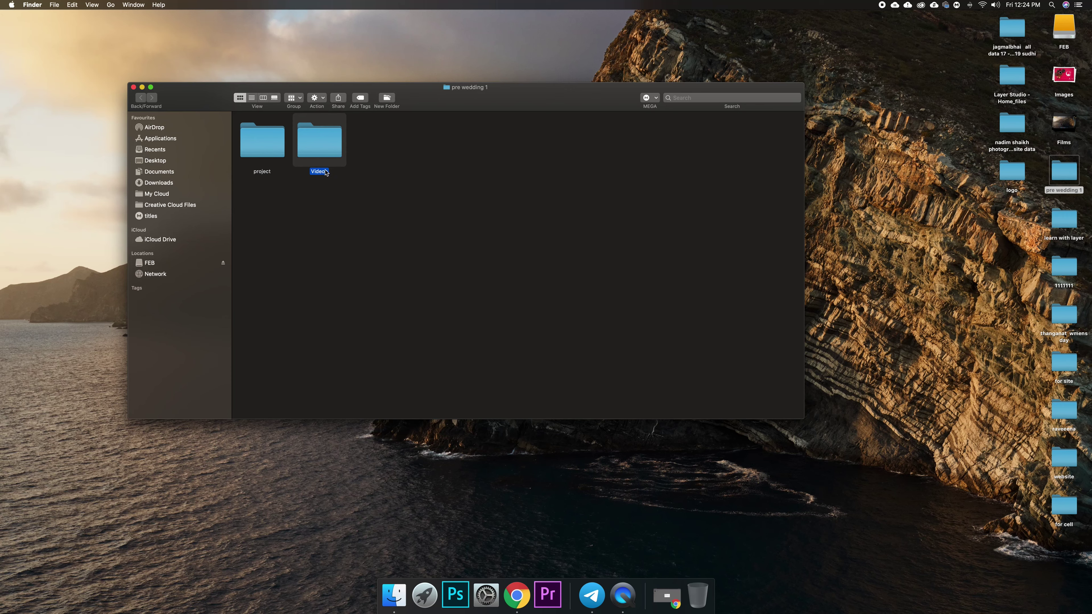
{"action": "left_click", "coordinate": [323, 175]}
{"action": "left_click", "coordinate": [328, 172]}
{"action": "type", "text": "123"}
{"action": "left_click", "coordinate": [440, 282]}
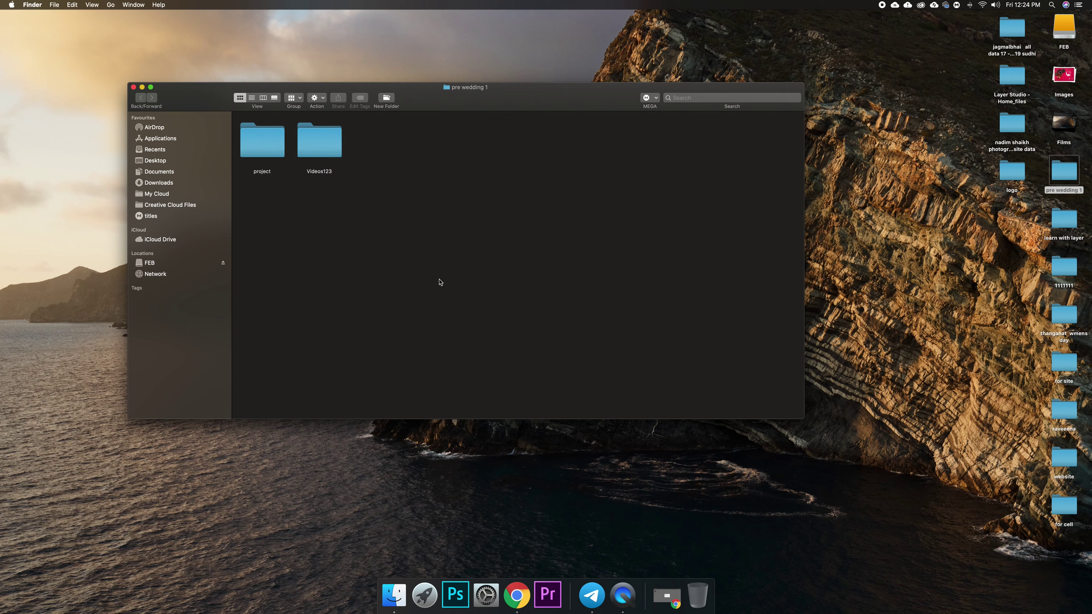
{"action": "double_click", "coordinate": [271, 151]}
{"action": "double_click", "coordinate": [330, 141]}
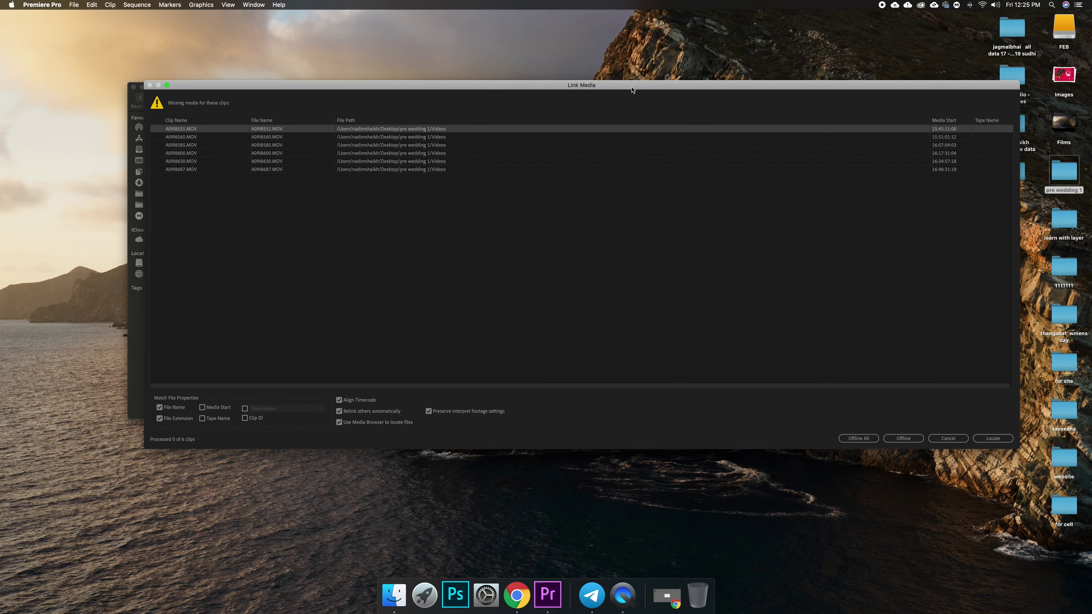
Review the six missing clips against the renamed folder and start locating A09I8551.MOV.
{"action": "mouse_move", "coordinate": [632, 89]}
{"action": "left_mouse_down"}
{"action": "mouse_move", "coordinate": [635, 154]}
{"action": "mouse_move", "coordinate": [589, 203]}
{"action": "left_mouse_up"}
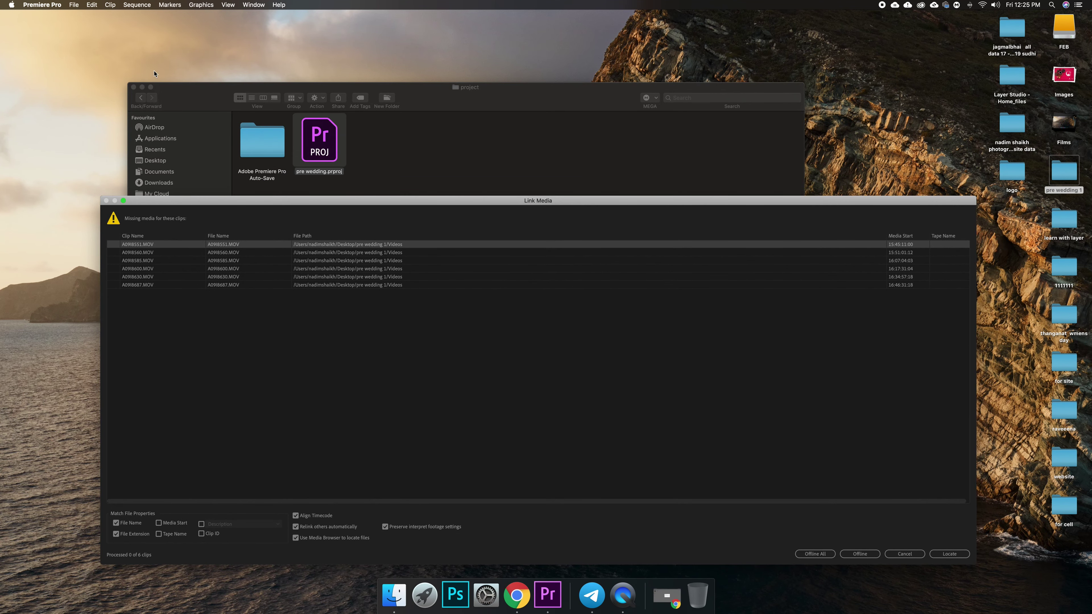
{"action": "left_click", "coordinate": [194, 100]}
{"action": "key", "text": "super+bracketleft"}
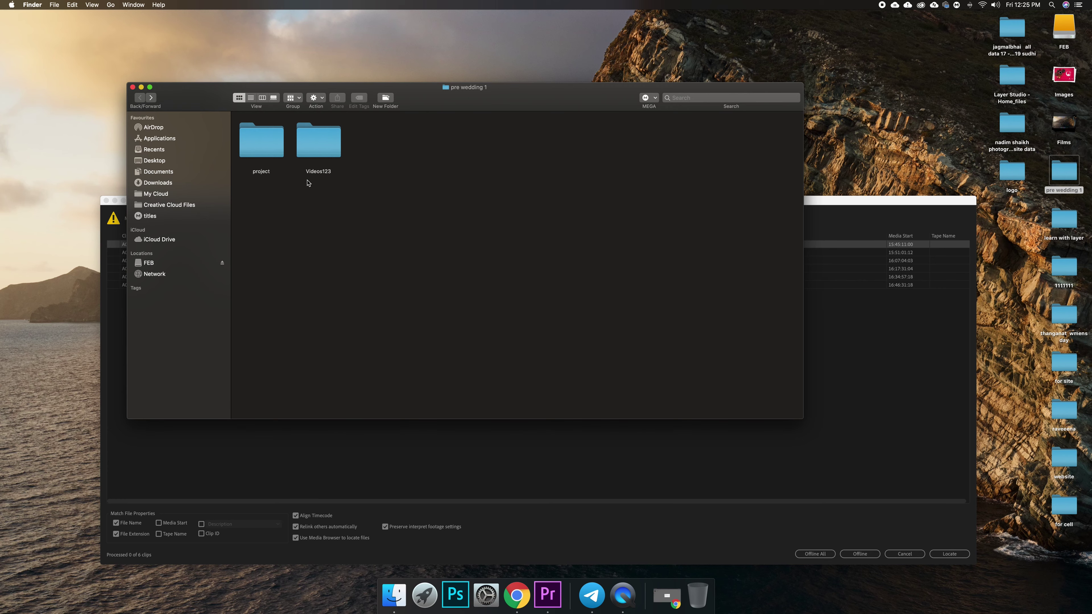
{"action": "left_click_drag", "start_coordinate": [834, 196], "coordinate": [834, 130]}
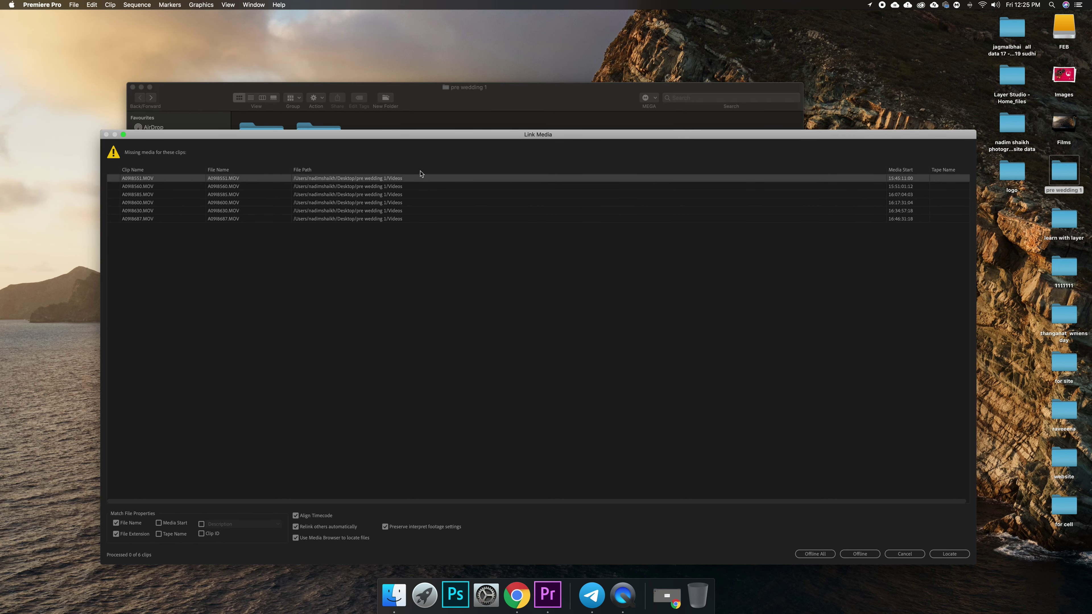
{"action": "left_click_drag", "start_coordinate": [467, 134], "coordinate": [485, 184]}
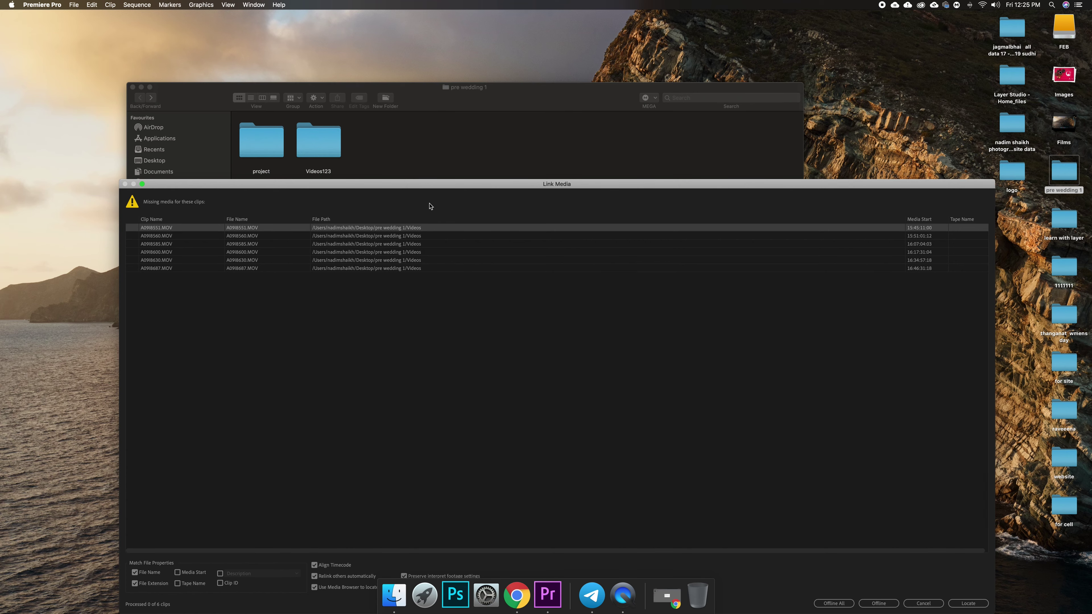
{"action": "mouse_move", "coordinate": [429, 185]}
{"action": "left_mouse_down"}
{"action": "mouse_move", "coordinate": [418, 197]}
{"action": "mouse_move", "coordinate": [429, 105]}
{"action": "left_mouse_up"}
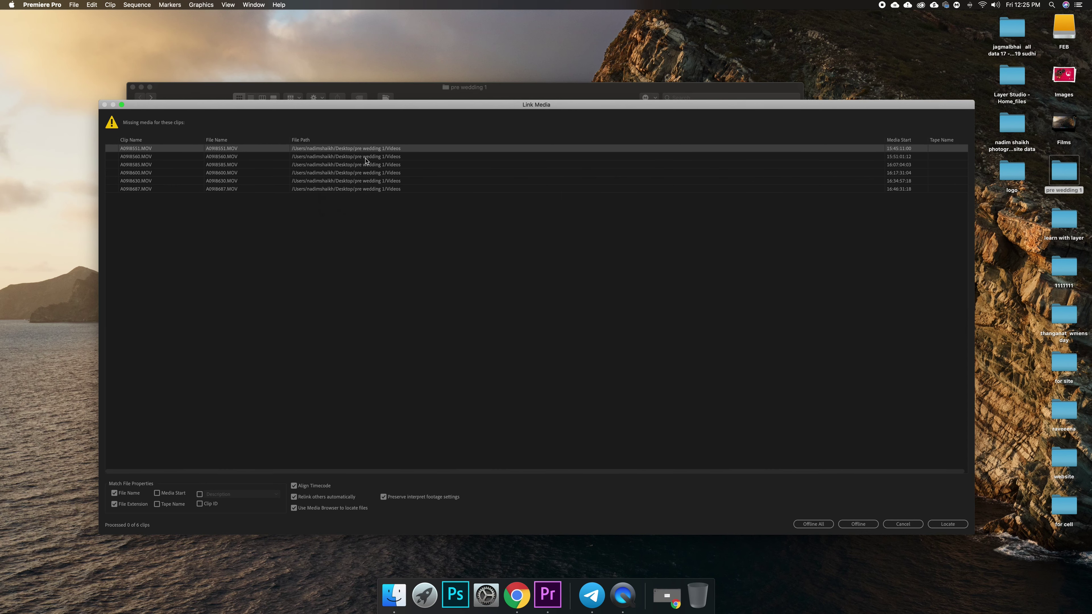
{"action": "left_click", "coordinate": [948, 525]}
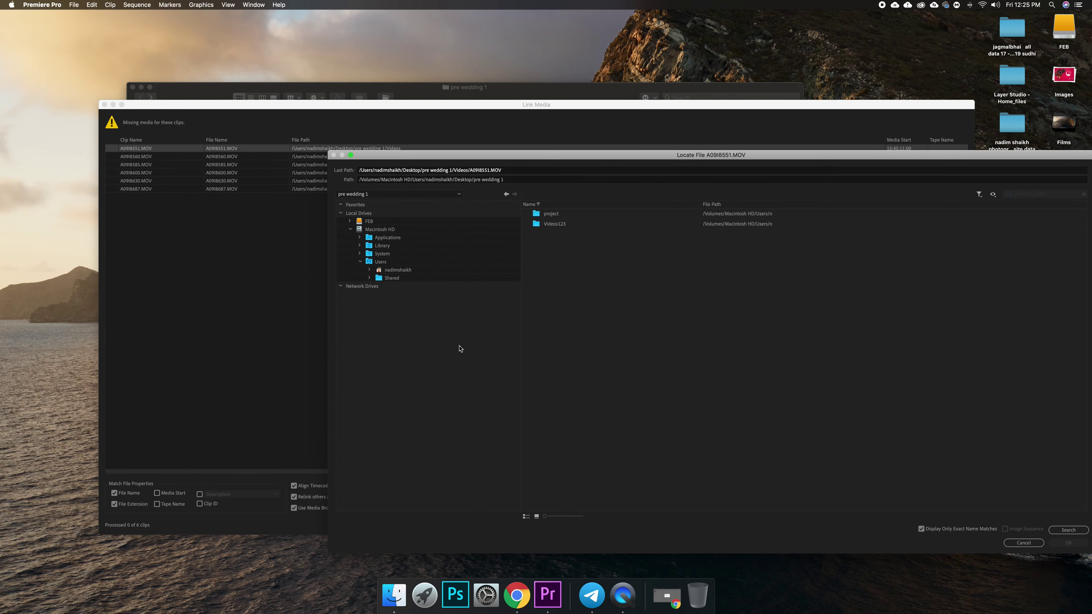
Relink all clips by choosing A09I8551.MOV in Videos123, verify playback, and minimize Premiere.
{"action": "left_click_drag", "start_coordinate": [609, 157], "coordinate": [492, 137]}
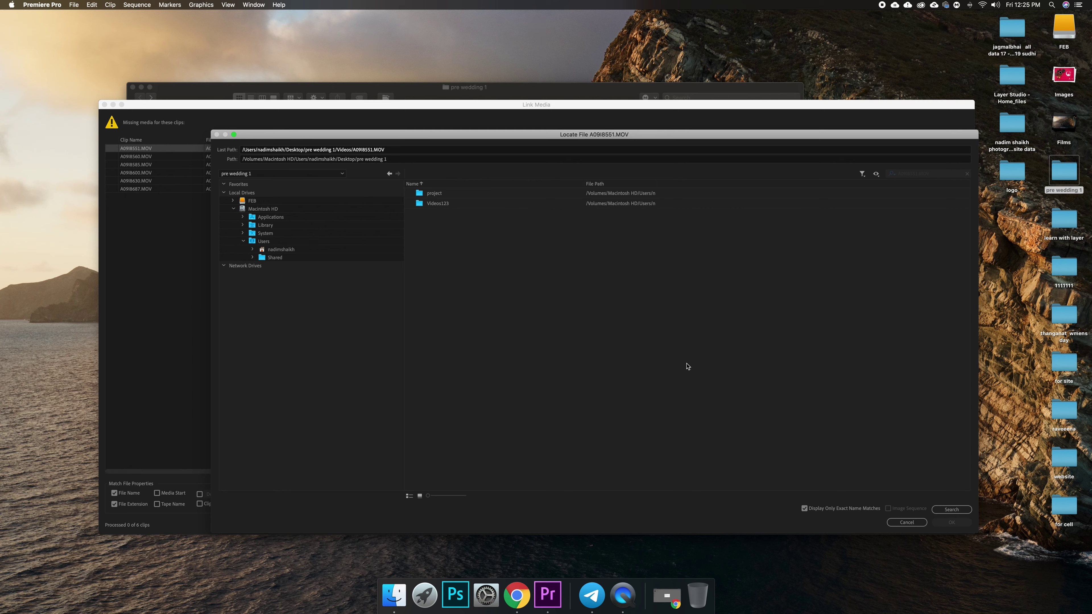
{"action": "double_click", "coordinate": [436, 203]}
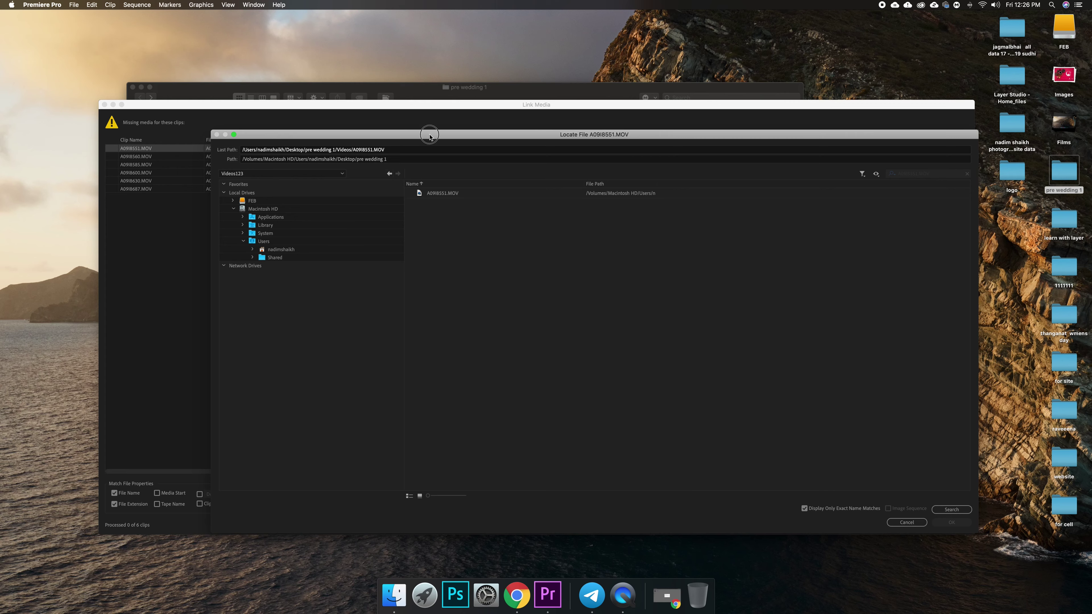
{"action": "left_click_drag", "start_coordinate": [430, 135], "coordinate": [402, 210]}
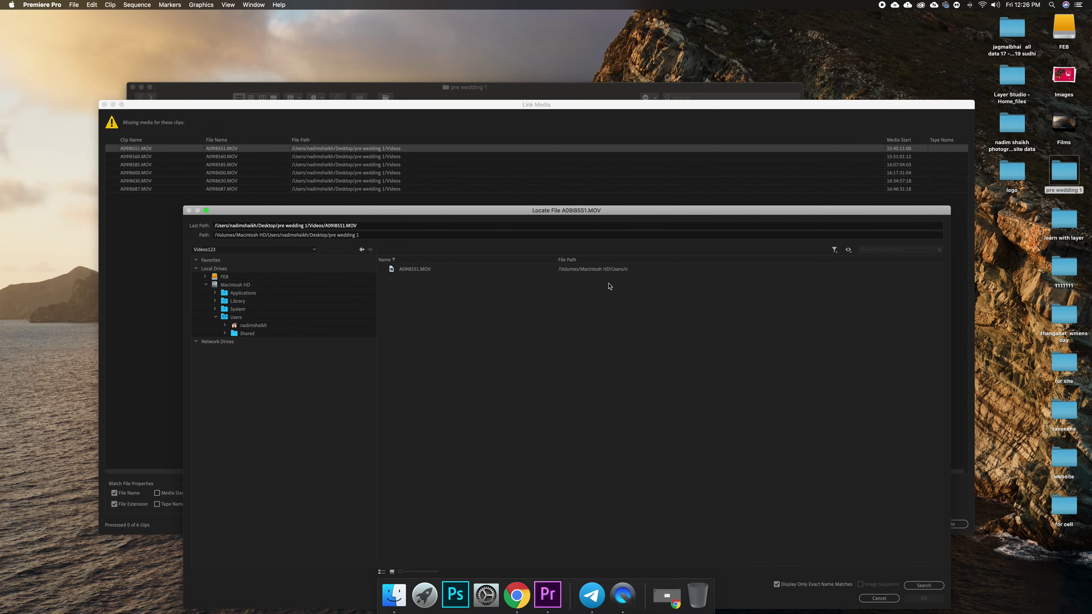
{"action": "left_click_drag", "start_coordinate": [524, 209], "coordinate": [524, 96]}
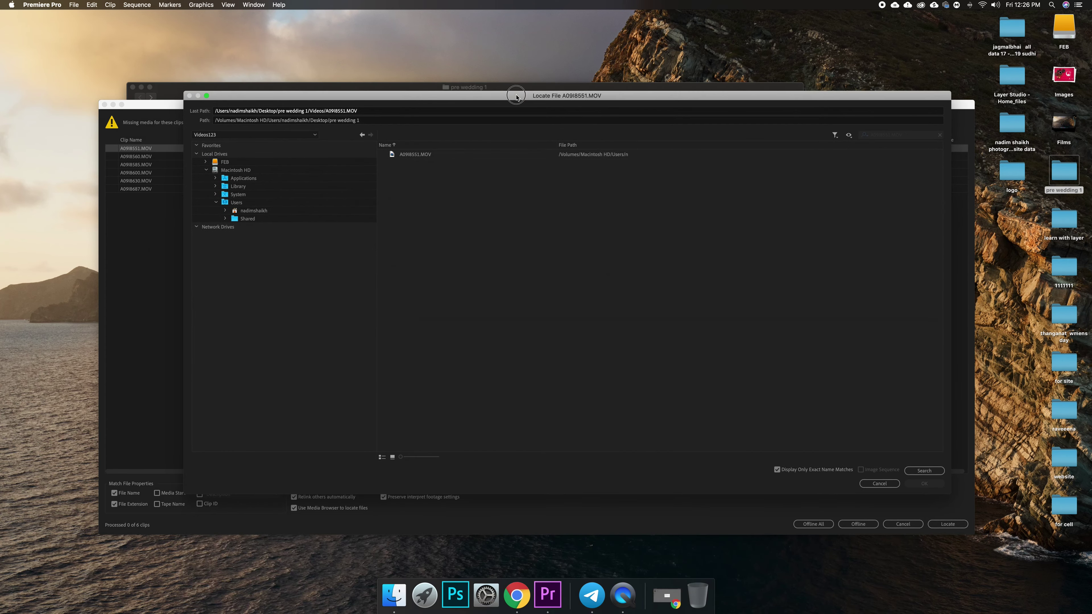
{"action": "left_click", "coordinate": [414, 154]}
{"action": "left_click", "coordinate": [924, 482]}
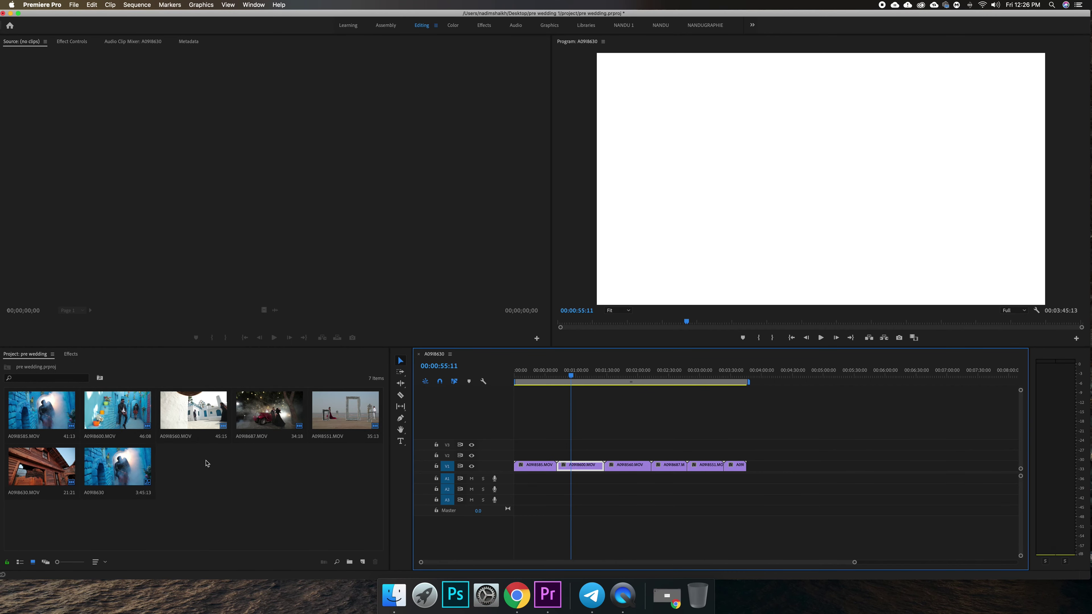
{"action": "mouse_move", "coordinate": [559, 375]}
{"action": "left_mouse_down"}
{"action": "mouse_move", "coordinate": [666, 382]}
{"action": "mouse_move", "coordinate": [577, 381]}
{"action": "left_mouse_up"}
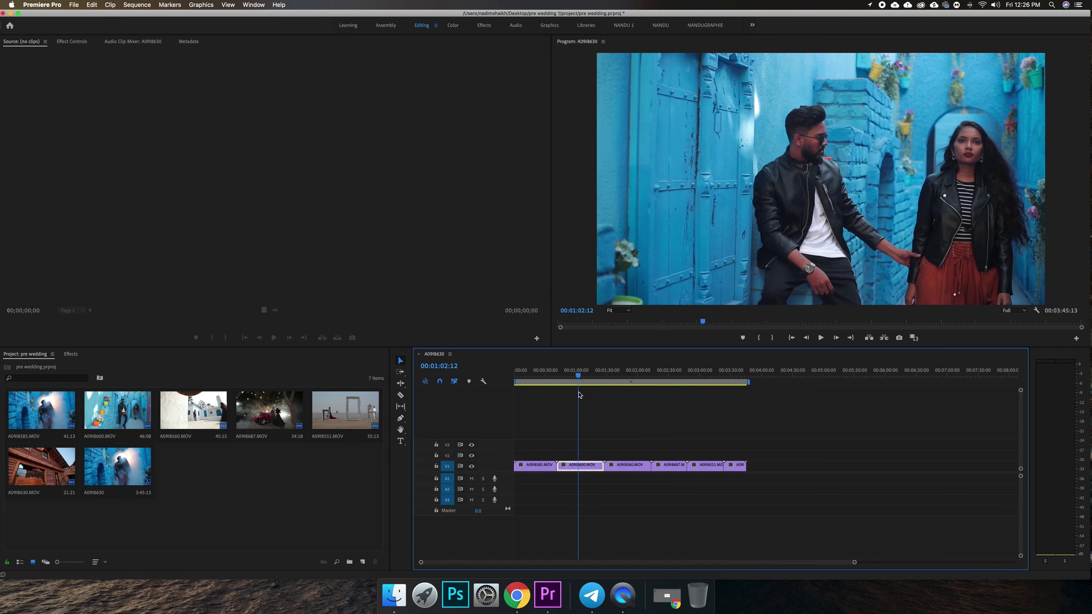
{"action": "left_click", "coordinate": [10, 14]}
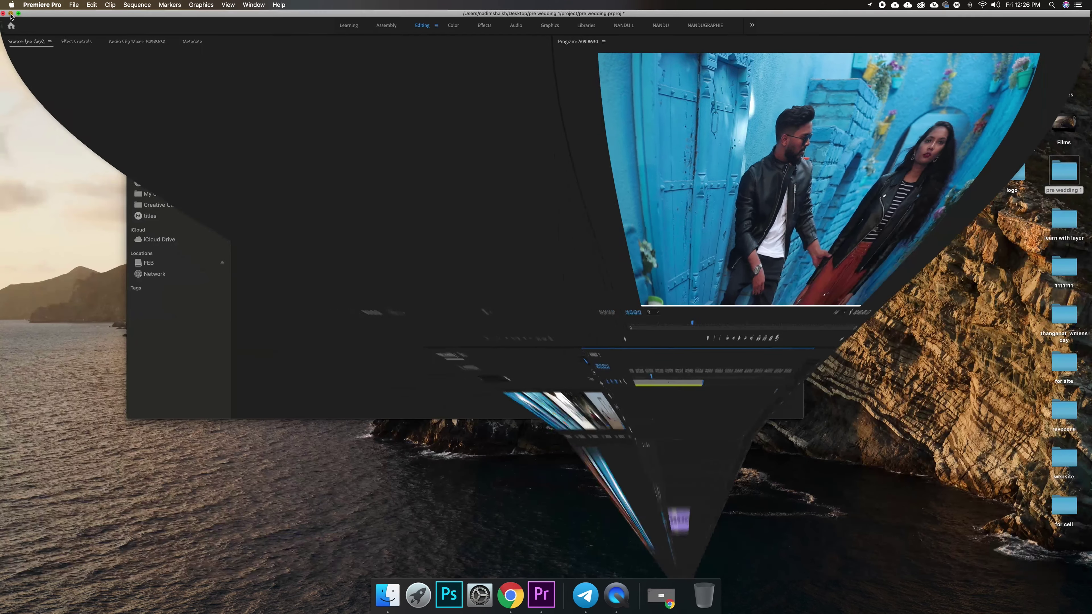
In Videos123, pick out and preview clips A09I8687.MOV and A09I8630.MOV.
{"action": "double_click", "coordinate": [319, 170]}
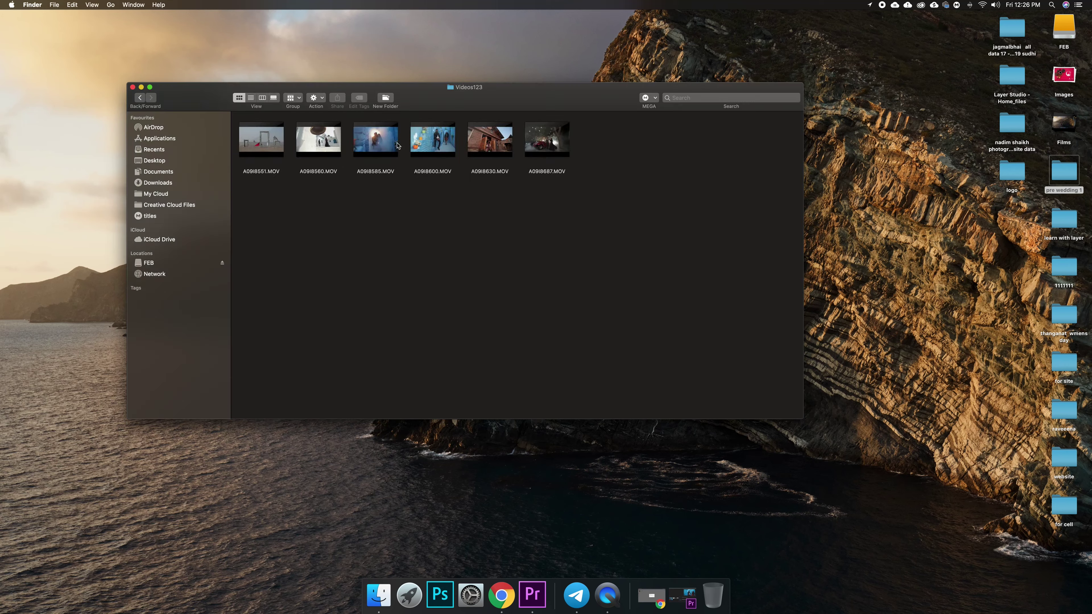
{"action": "left_click_drag", "start_coordinate": [612, 196], "coordinate": [202, 143]}
{"action": "left_click_drag", "start_coordinate": [626, 183], "coordinate": [254, 142]}
{"action": "mouse_move", "coordinate": [590, 194]}
{"action": "left_mouse_down"}
{"action": "mouse_move", "coordinate": [483, 160]}
{"action": "mouse_move", "coordinate": [575, 190]}
{"action": "left_mouse_up"}
{"action": "left_click", "coordinate": [547, 140]}
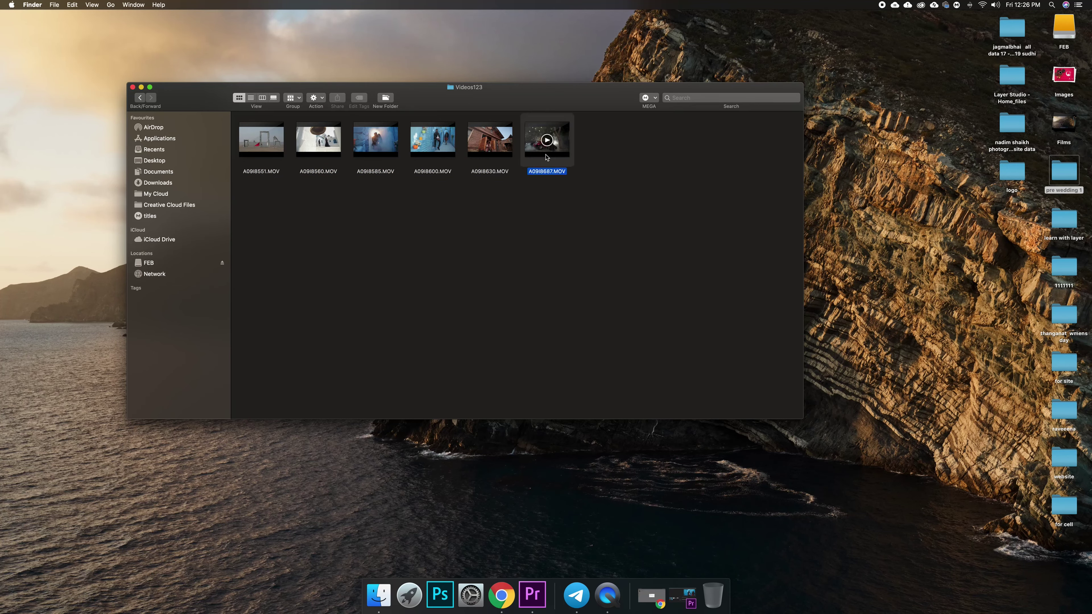
{"action": "key", "text": "space"}
{"action": "key", "text": "space"}
{"action": "key", "text": "Left"}
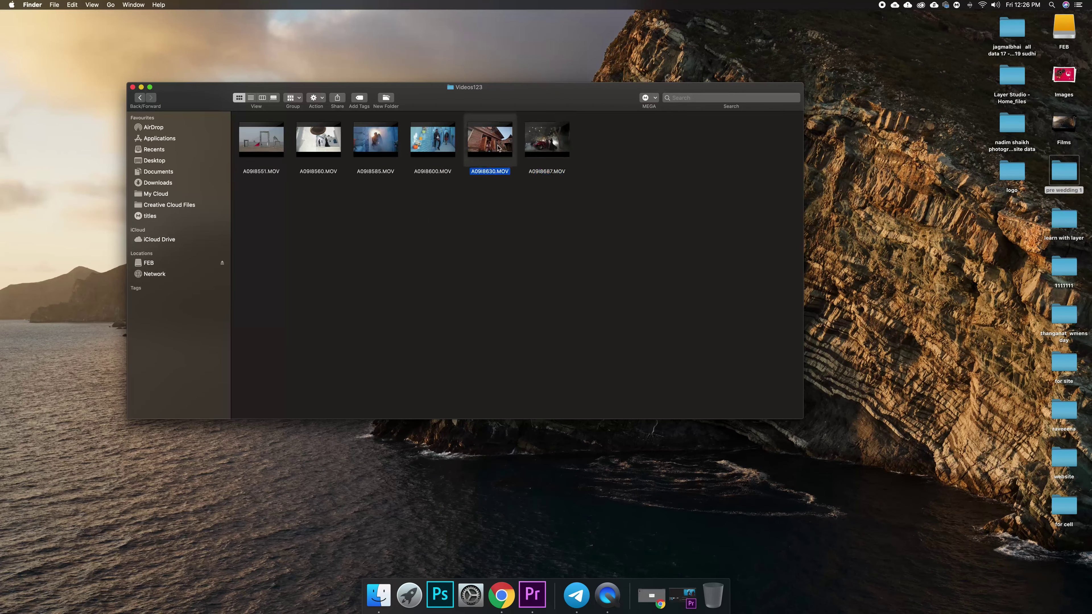
{"action": "key", "text": "space"}
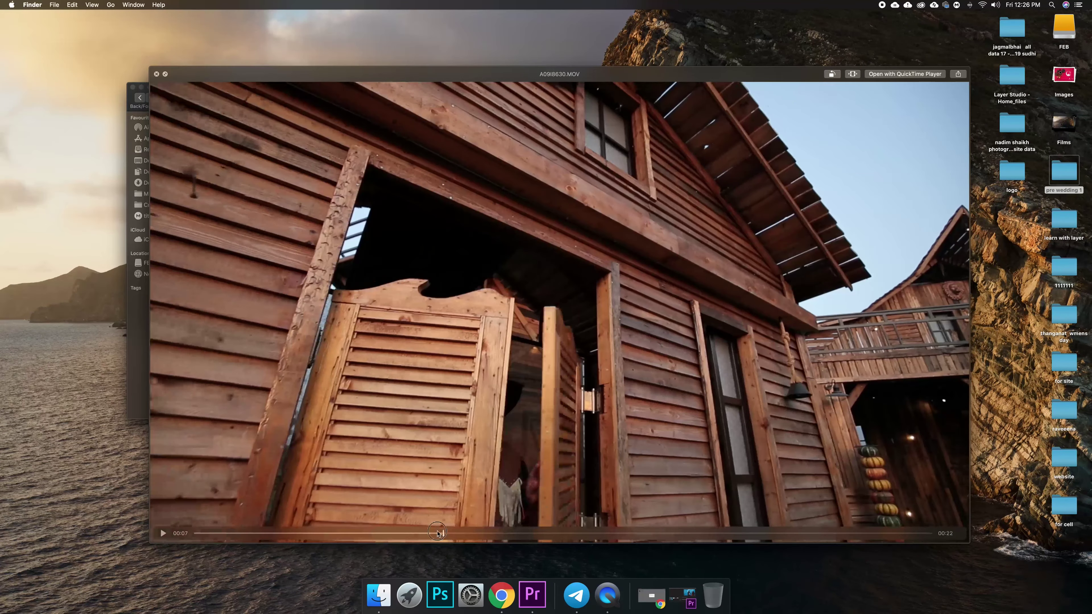
{"action": "key", "text": "space"}
Move A09I8630.MOV and A09I8687.MOV from Videos123 onto the Desktop.
{"action": "left_click_drag", "start_coordinate": [599, 230], "coordinate": [469, 136]}
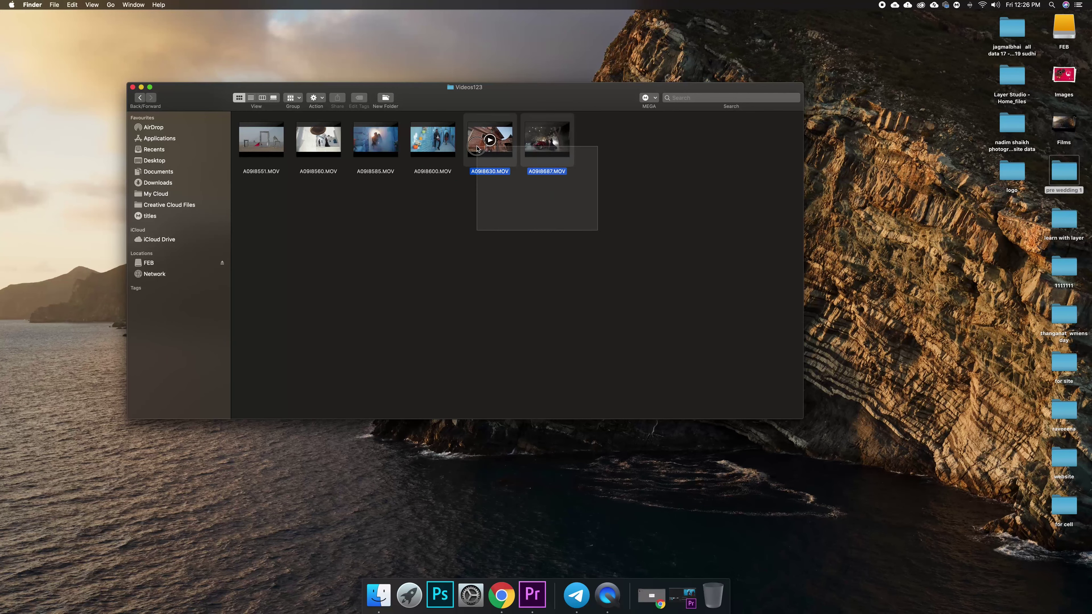
{"action": "right_click", "coordinate": [478, 151]}
{"action": "left_click", "coordinate": [505, 272]}
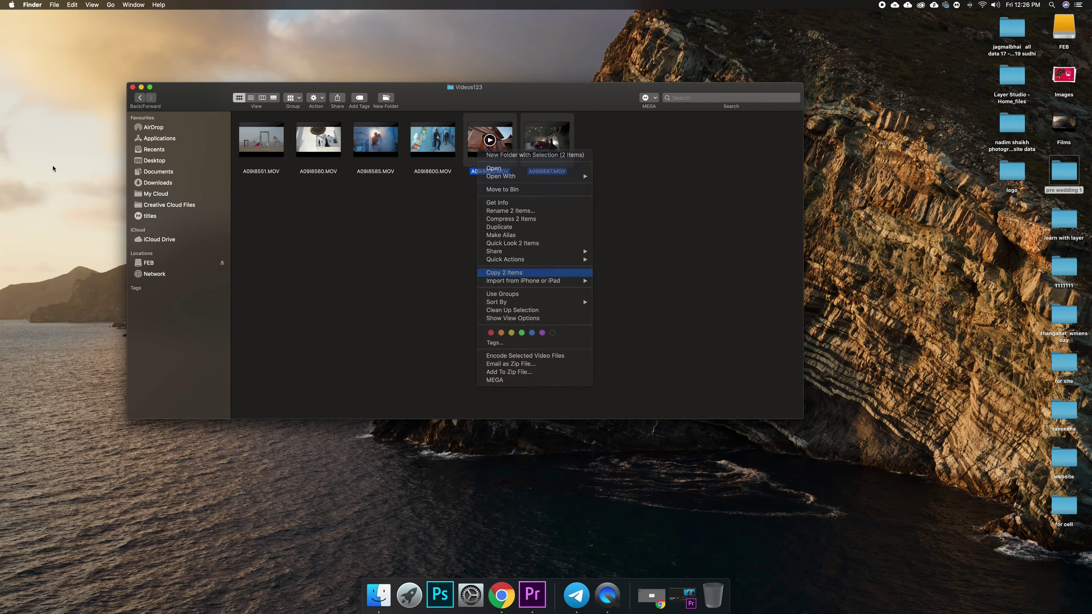
{"action": "left_click", "coordinate": [162, 162]}
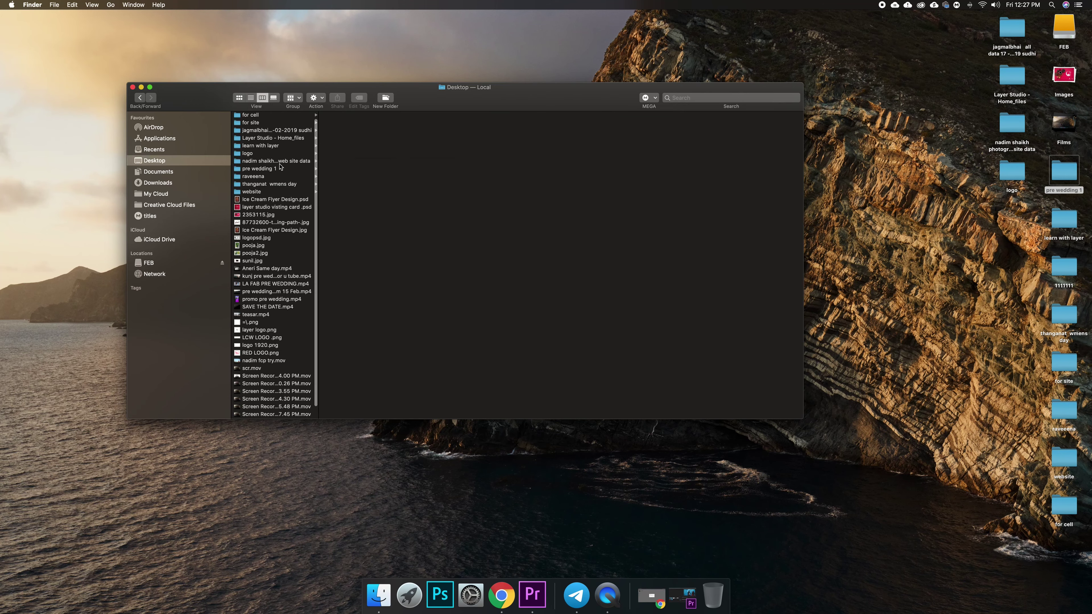
{"action": "left_click", "coordinate": [240, 98]}
{"action": "right_click", "coordinate": [697, 245]}
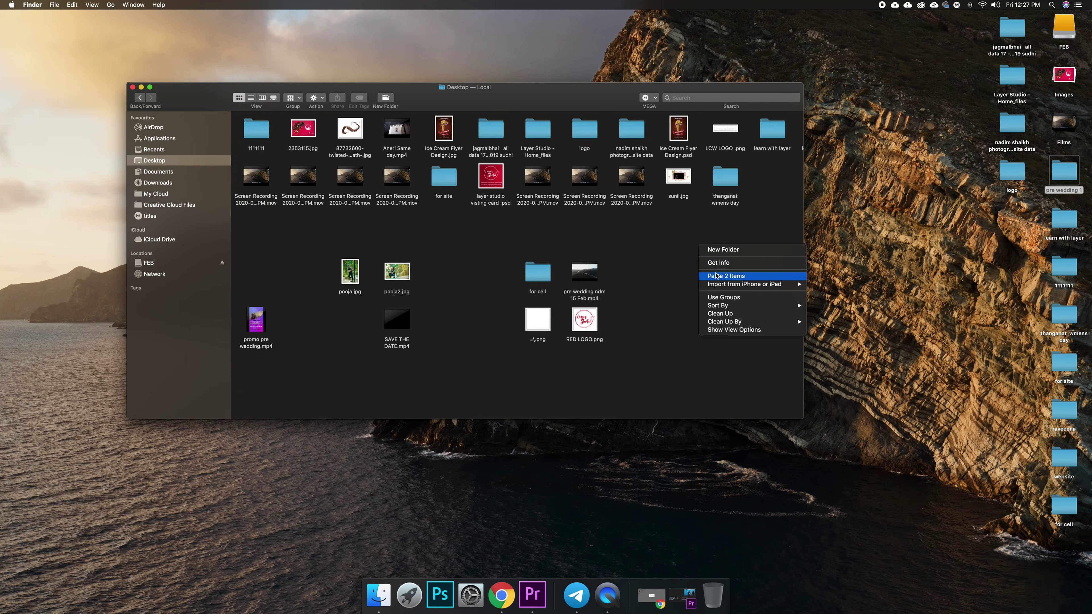
{"action": "key", "text": "alt"}
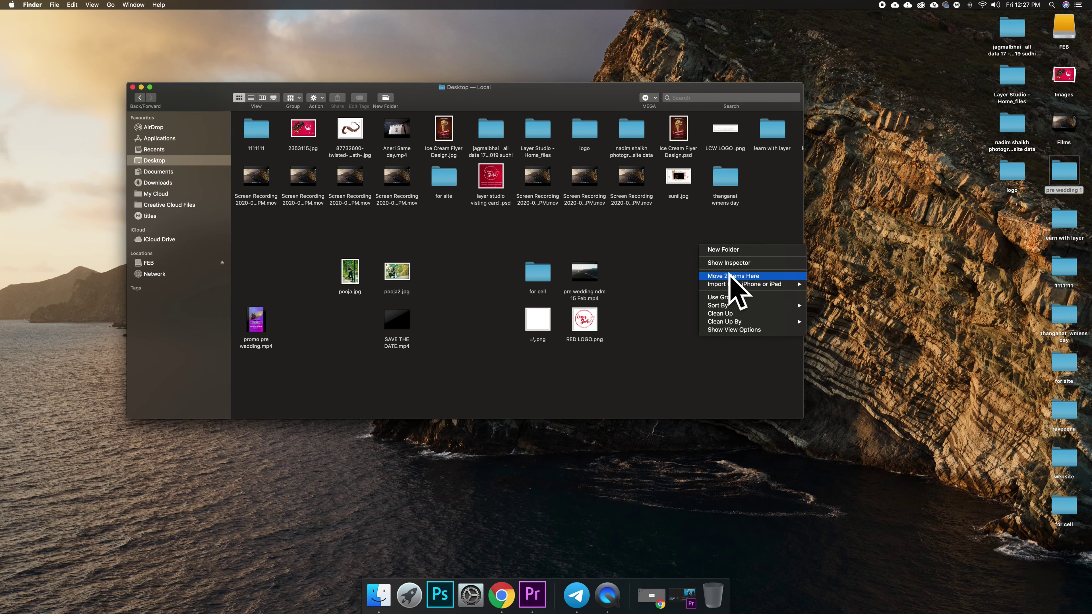
{"action": "left_click", "coordinate": [732, 277]}
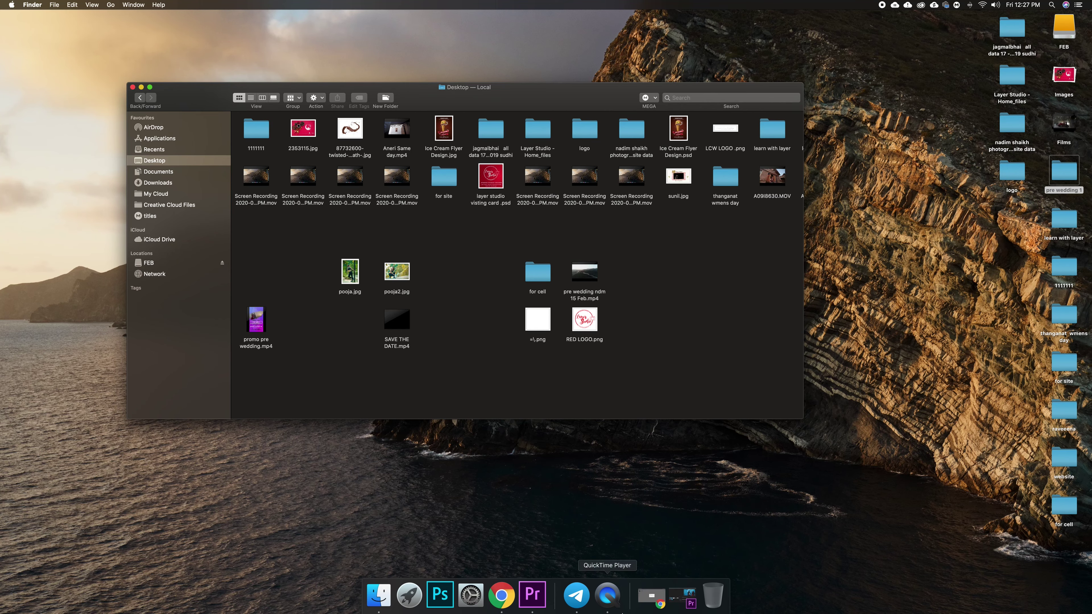
{"action": "left_click", "coordinate": [683, 600]}
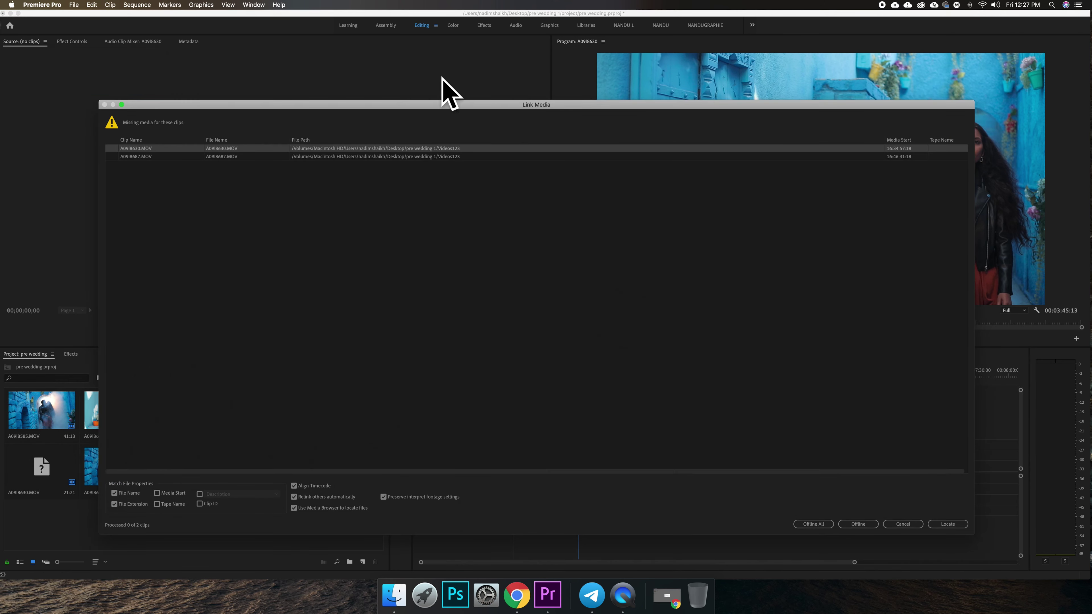
Relink A09I8630.MOV and A09I8687.MOV from the Desktop and scrub the sequence past 00:03:13.
{"action": "left_click_drag", "start_coordinate": [444, 105], "coordinate": [484, 94]}
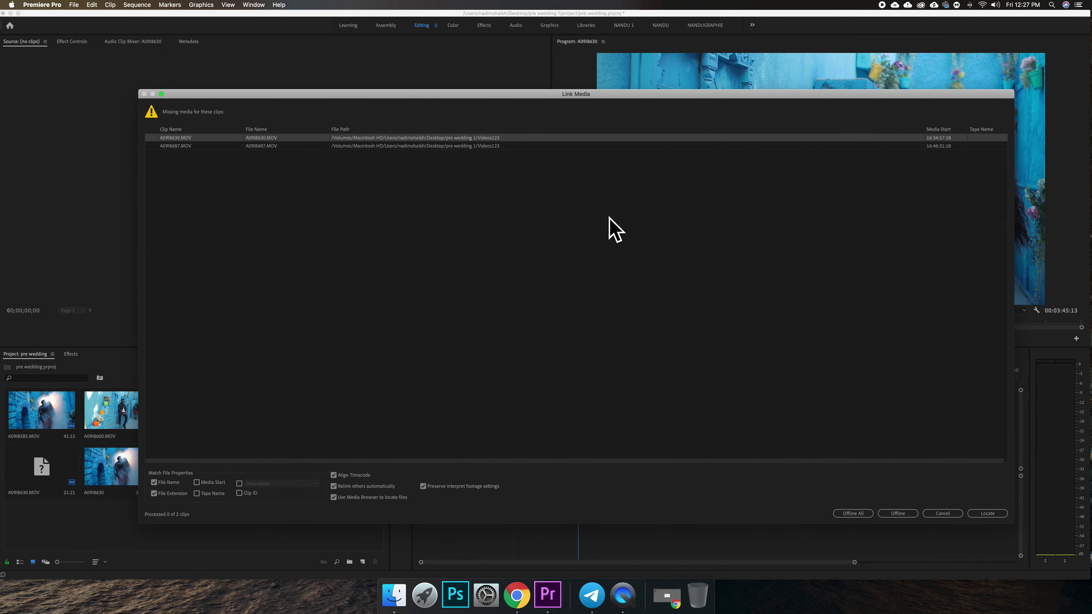
{"action": "left_click", "coordinate": [981, 514]}
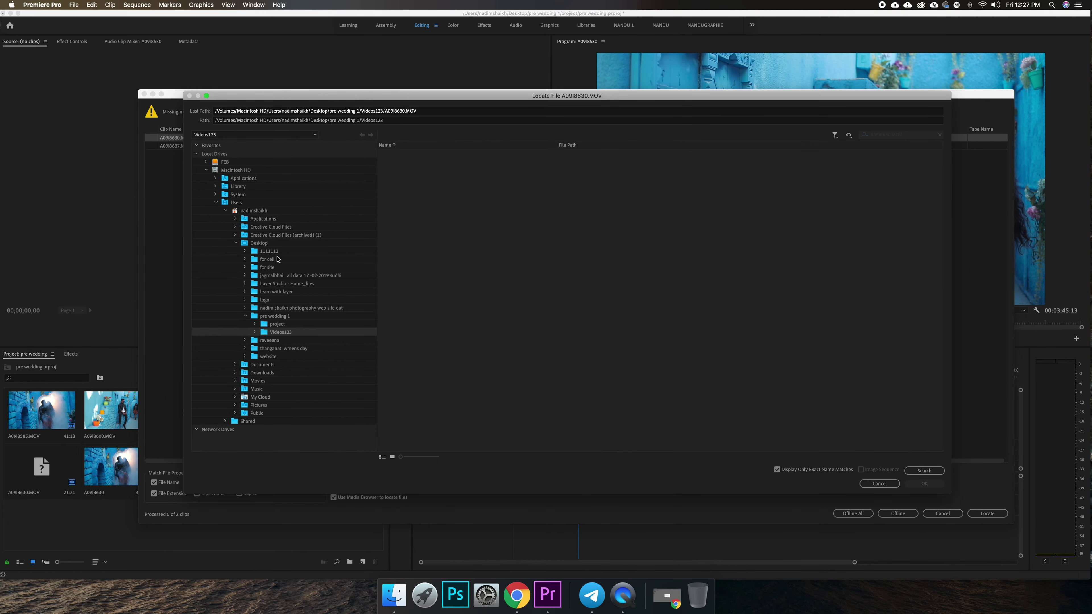
{"action": "left_click", "coordinate": [269, 244]}
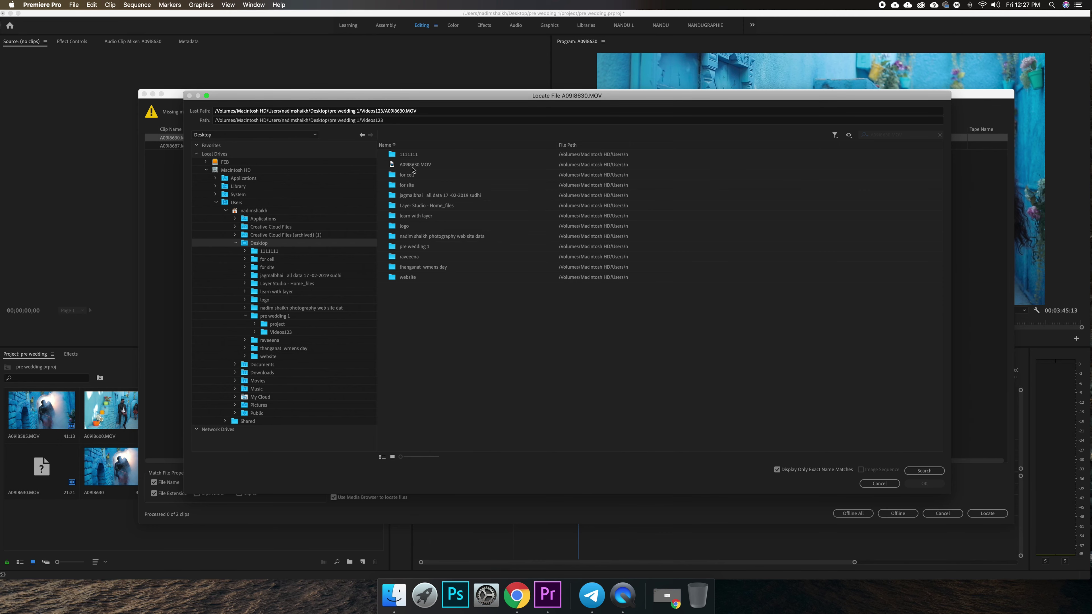
{"action": "left_click", "coordinate": [421, 166]}
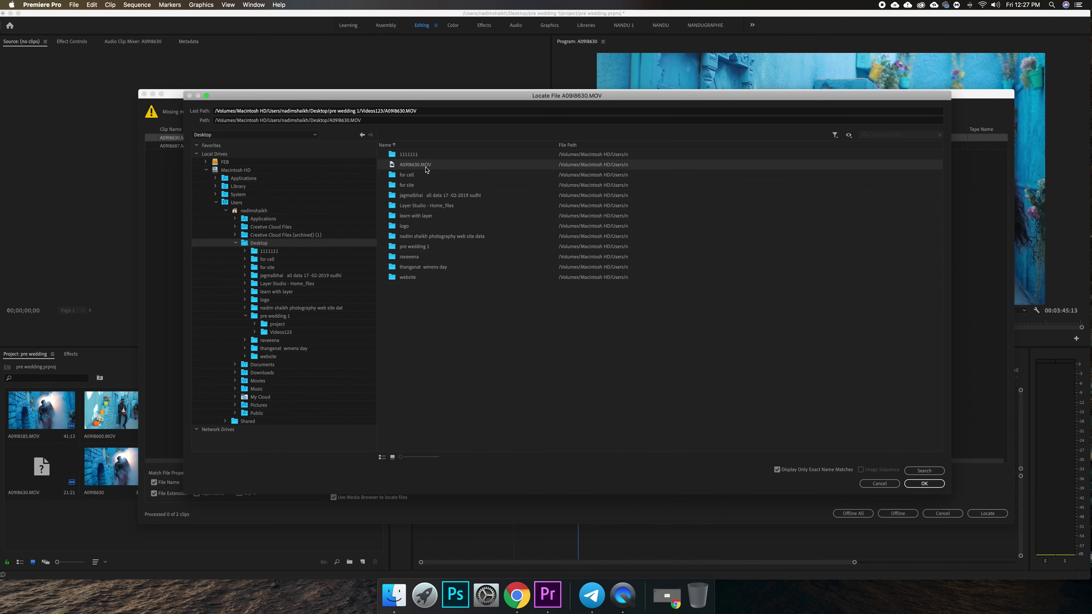
{"action": "left_click", "coordinate": [923, 484]}
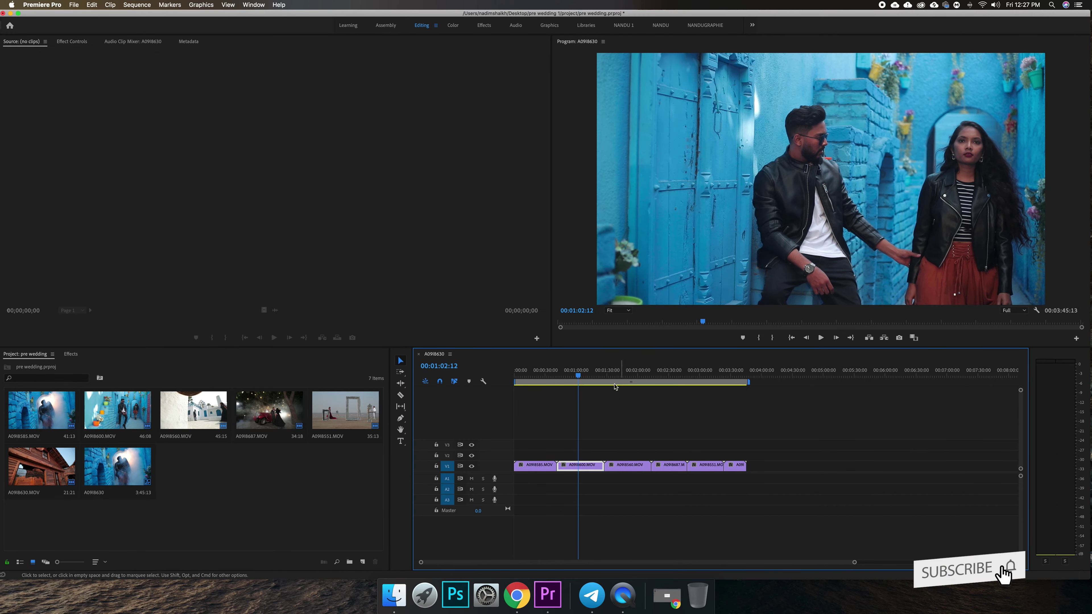
{"action": "mouse_move", "coordinate": [580, 370]}
{"action": "left_mouse_down"}
{"action": "mouse_move", "coordinate": [519, 373]}
{"action": "mouse_move", "coordinate": [695, 373]}
{"action": "mouse_move", "coordinate": [537, 389]}
{"action": "left_mouse_up"}
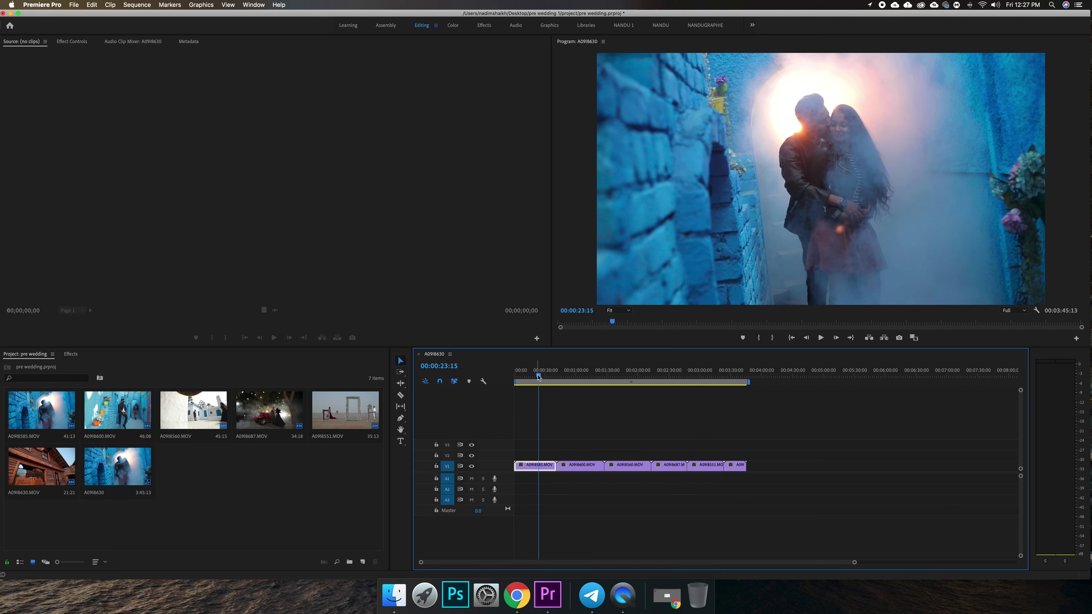
{"action": "left_click_drag", "start_coordinate": [539, 376], "coordinate": [731, 397]}
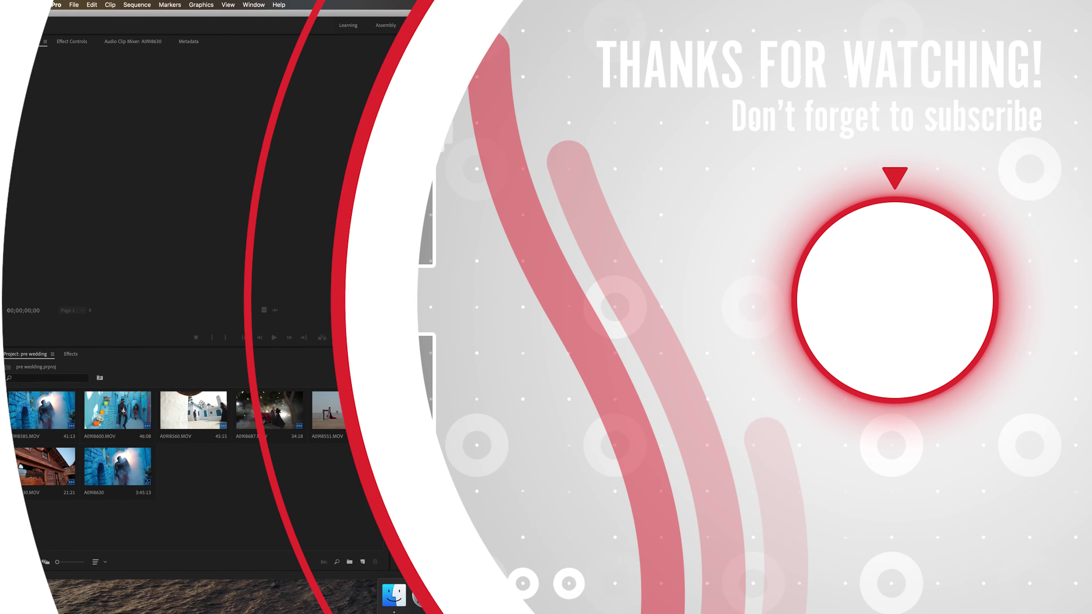